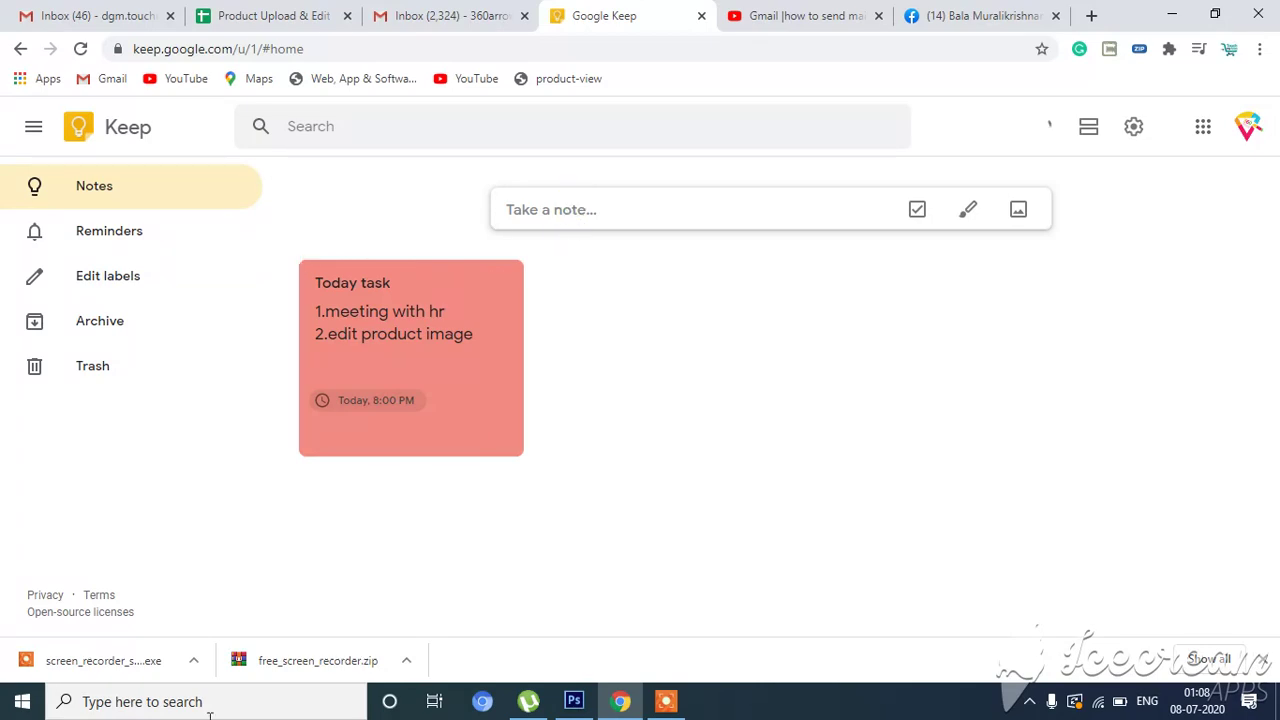
Start a new note and title it "team task".
click(665, 212)
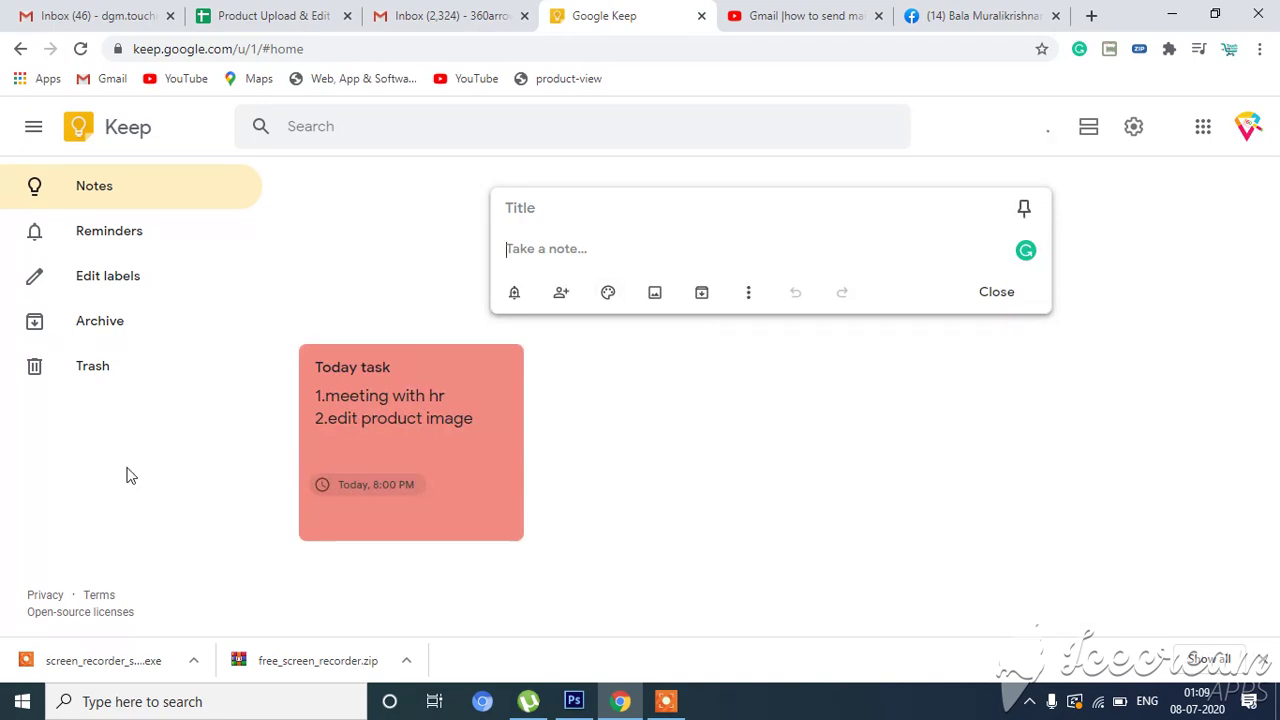
click(539, 208)
text(t)
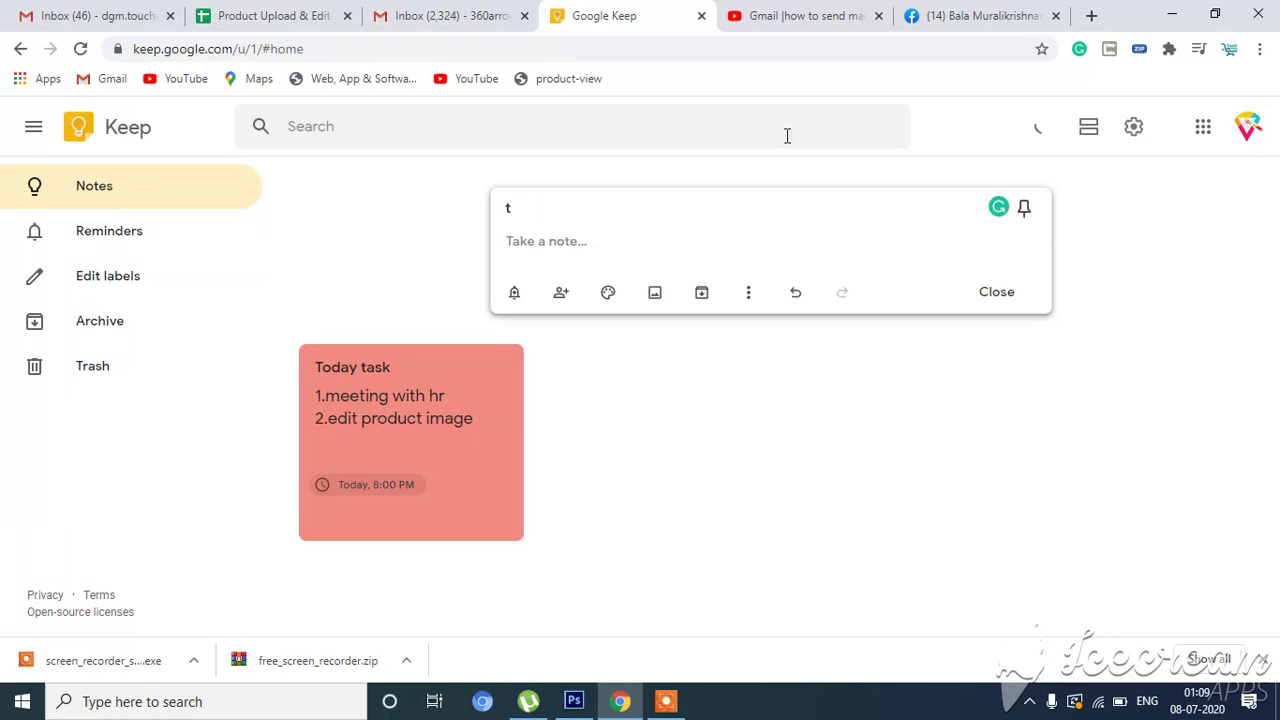
text(eam tash)
key(BackSpace)
text(k)
Fill the note body with a numbered list: "1. send email", "2. get payment", "3. call all clients".
click(506, 257)
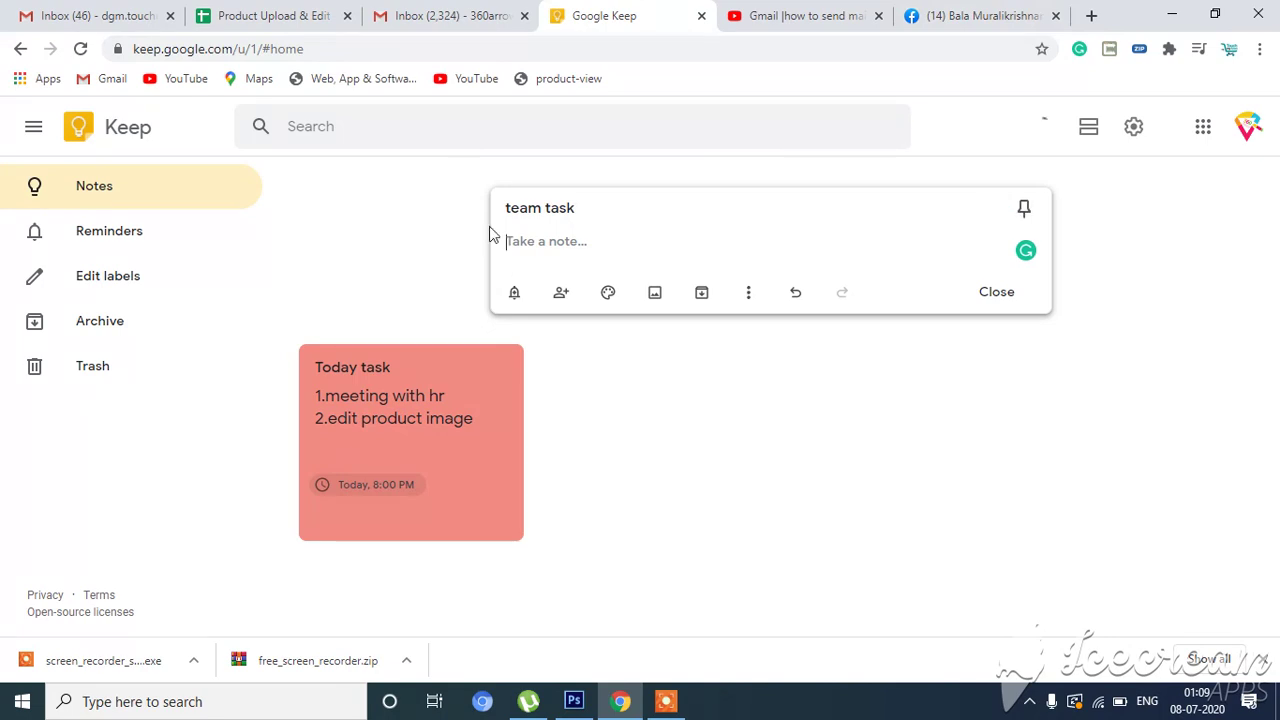
text(send)
key(BackSpace)
key(BackSpace)
key(BackSpace)
key(BackSpace)
key(BackSpace)
text(1. send email)
key(Return)
text(2.)
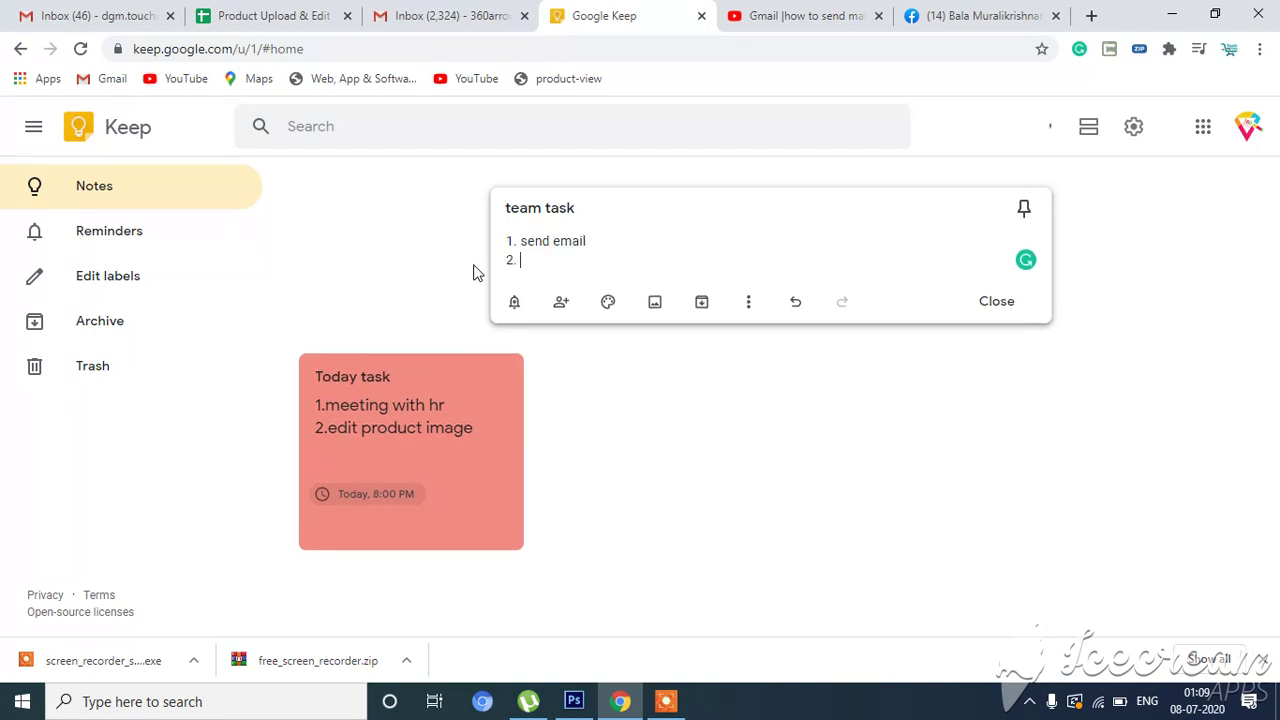
text( get payment)
key(Return)
text(3. )
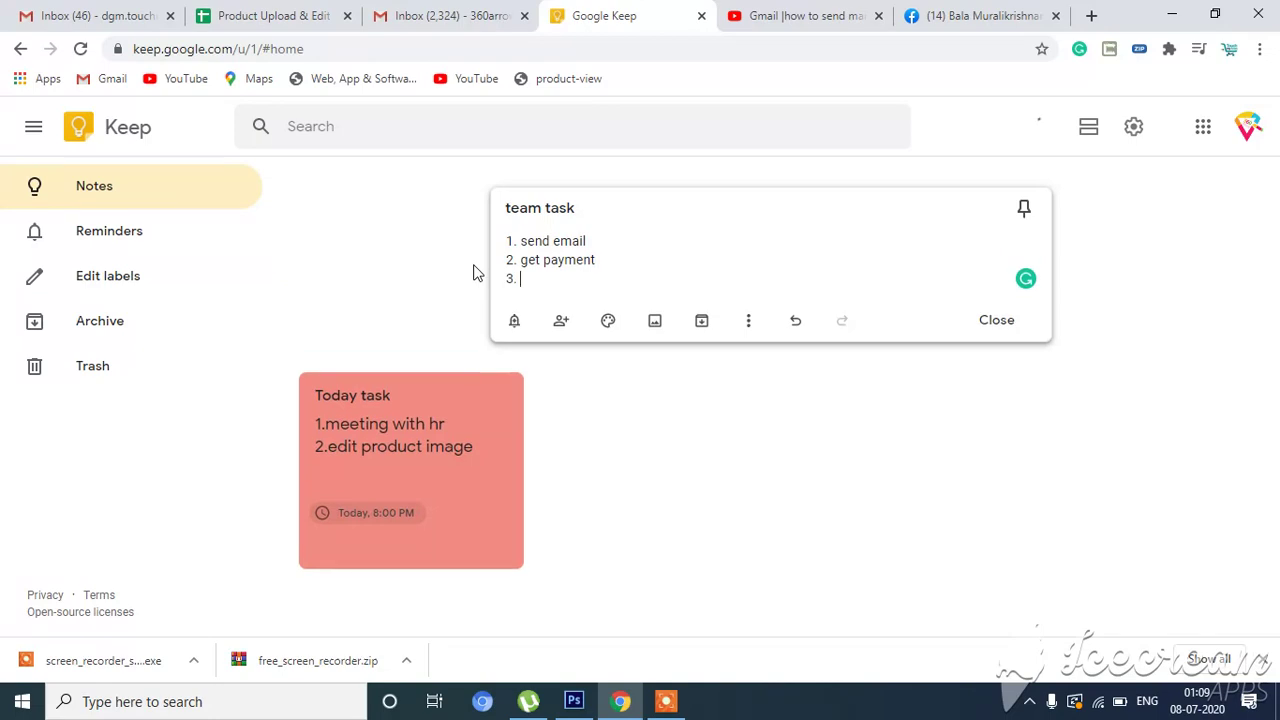
text(call all clints)
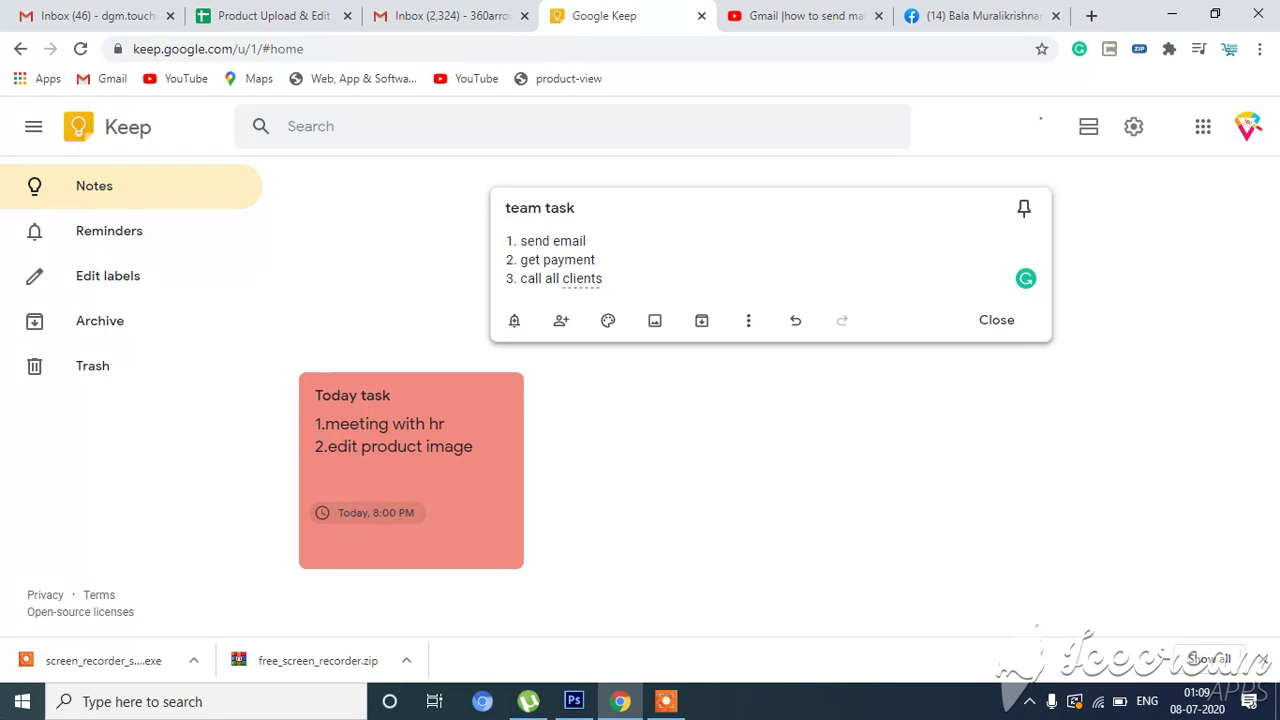
Check the correction options for the word "clients" and close the team task note.
double_click(580, 279)
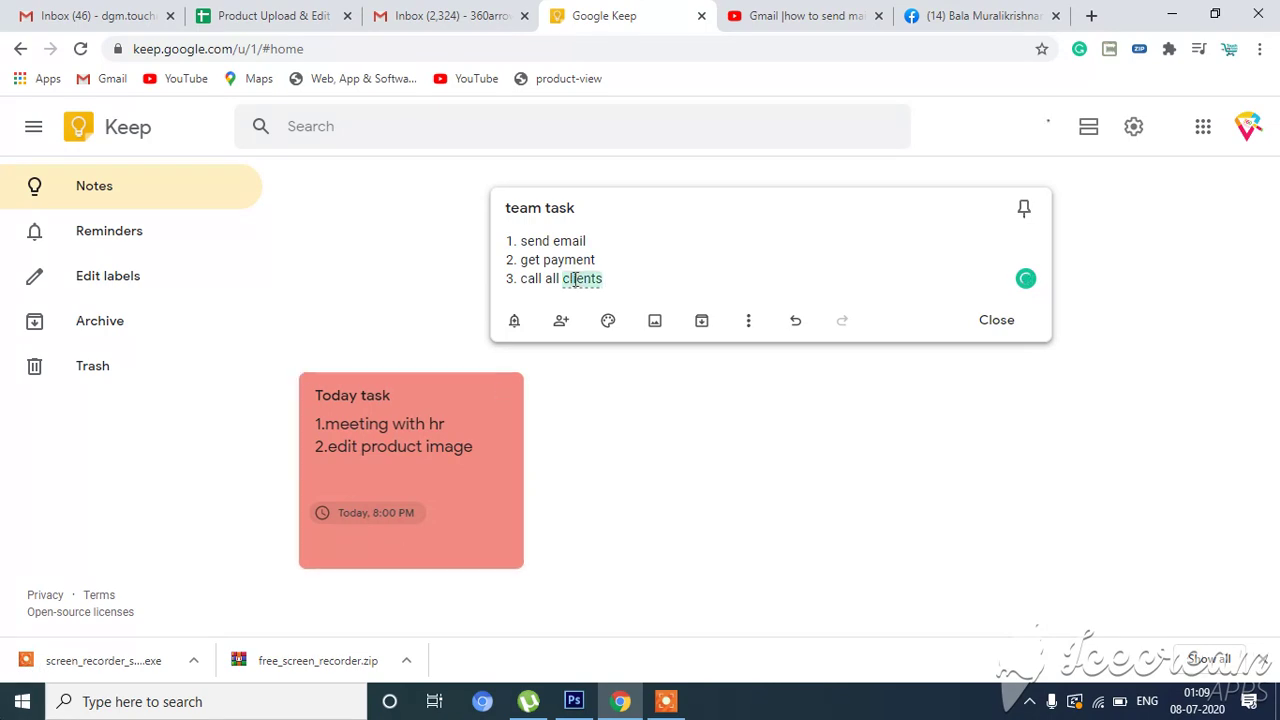
right_click(575, 284)
mouse_move(580, 284)
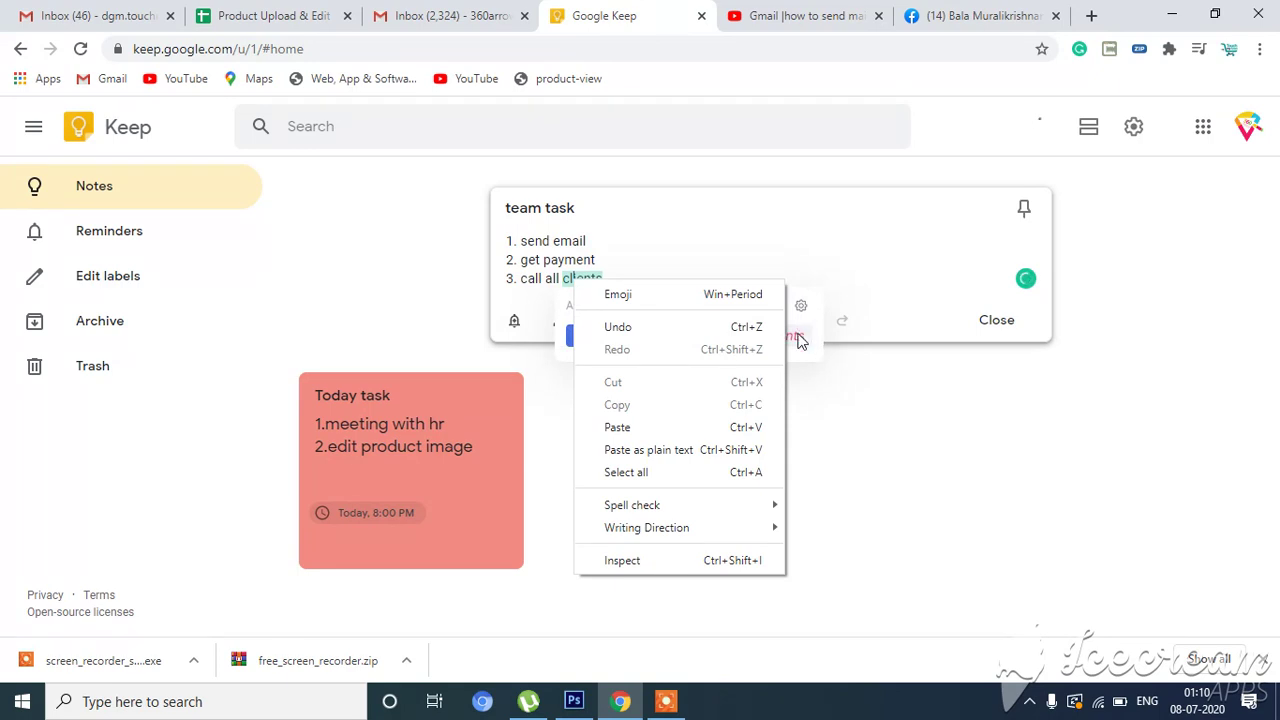
key(Escape)
key(Escape)
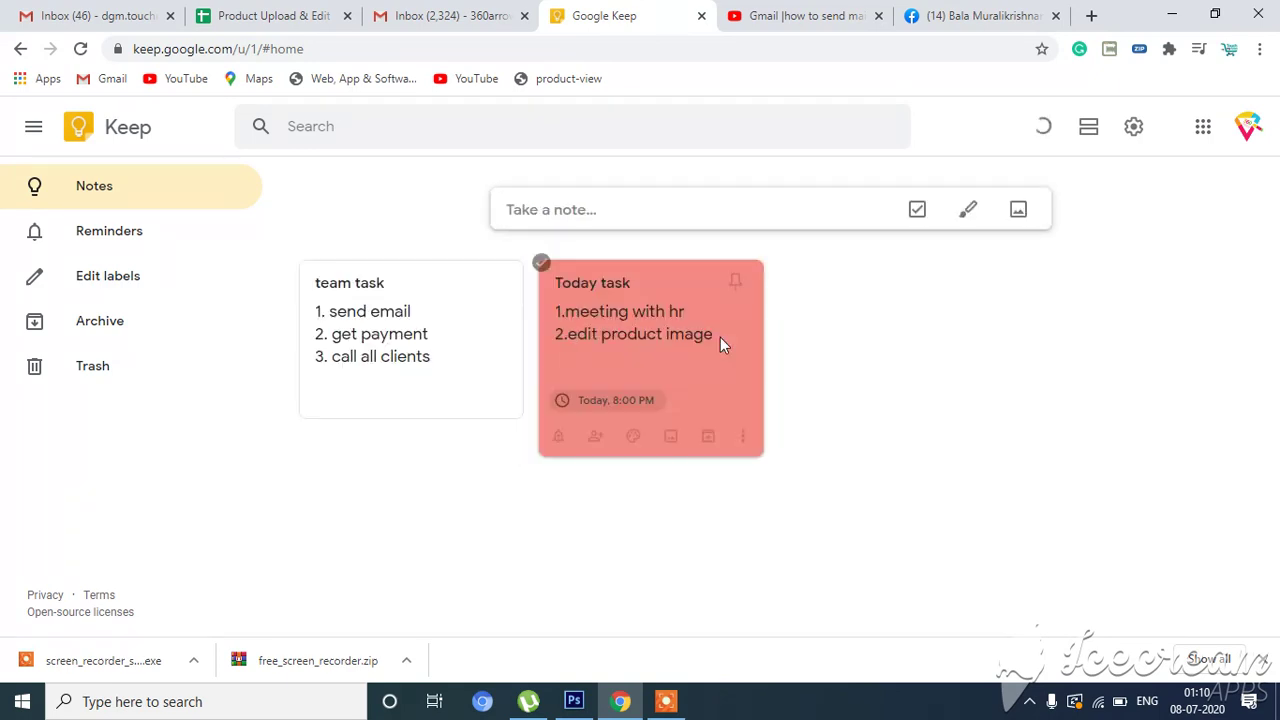
Change the background colour of the "Today task" note to orange and close the note.
click(621, 374)
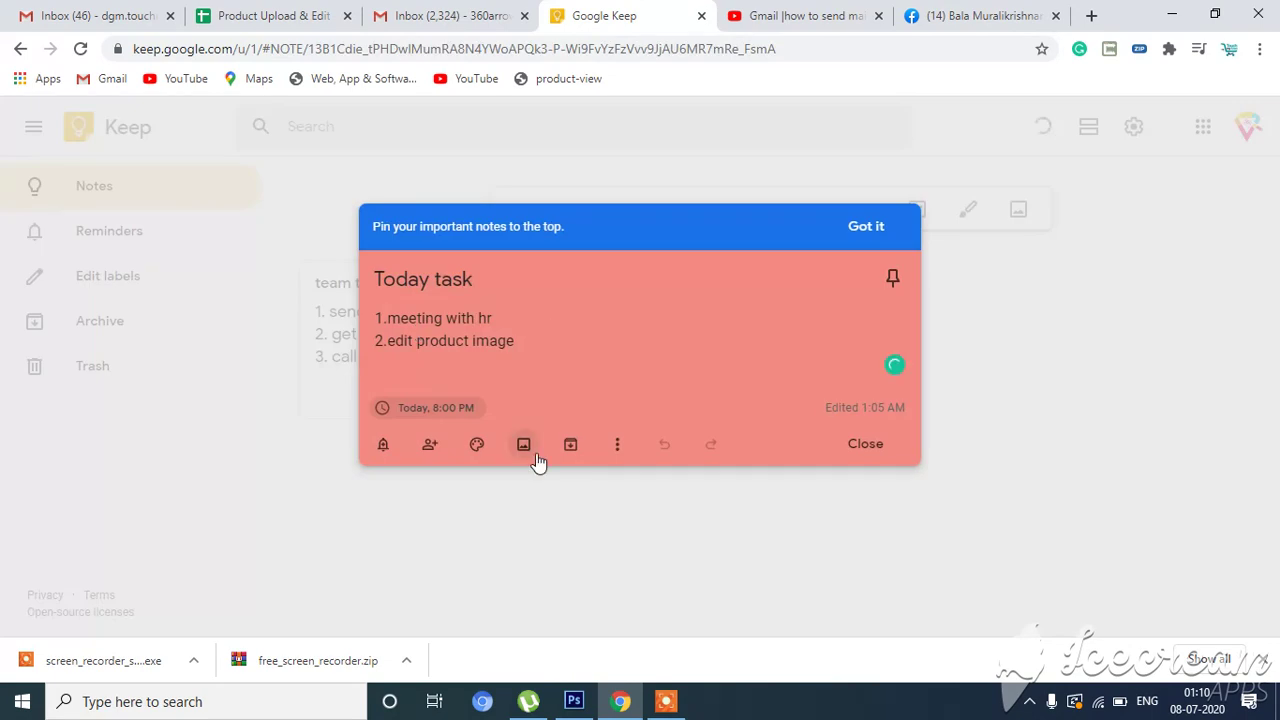
mouse_move(476, 450)
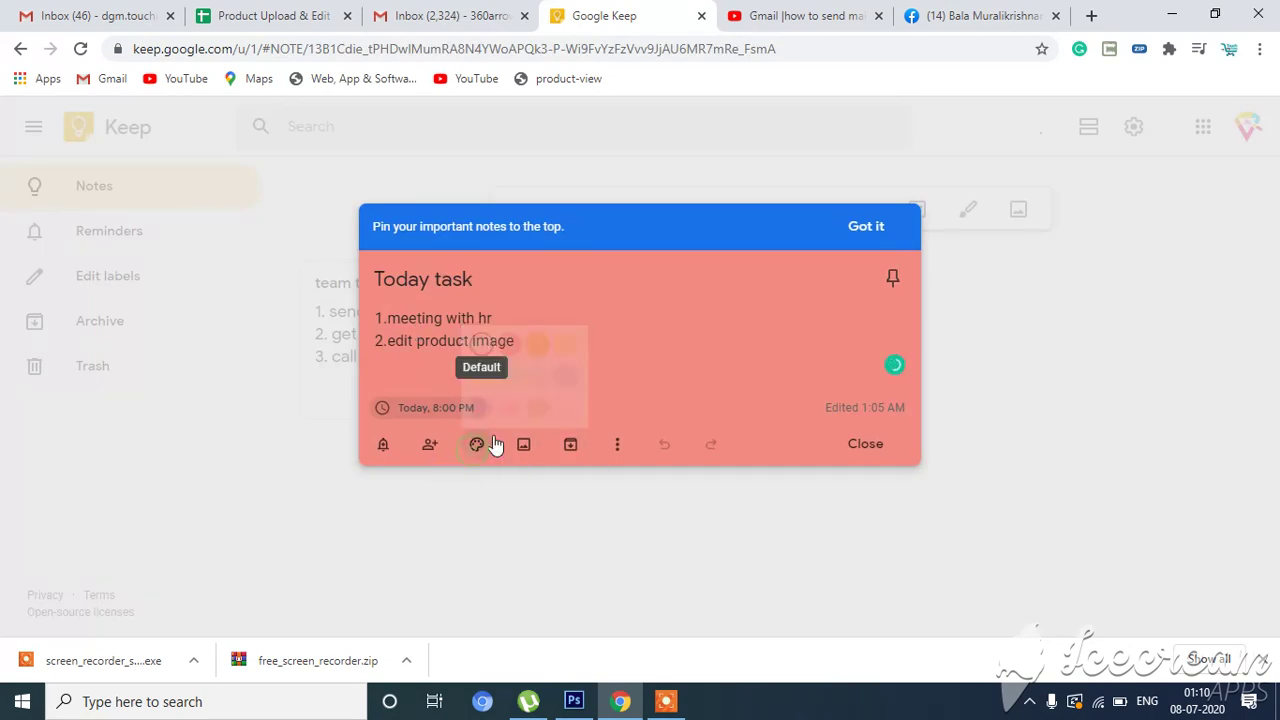
click(538, 345)
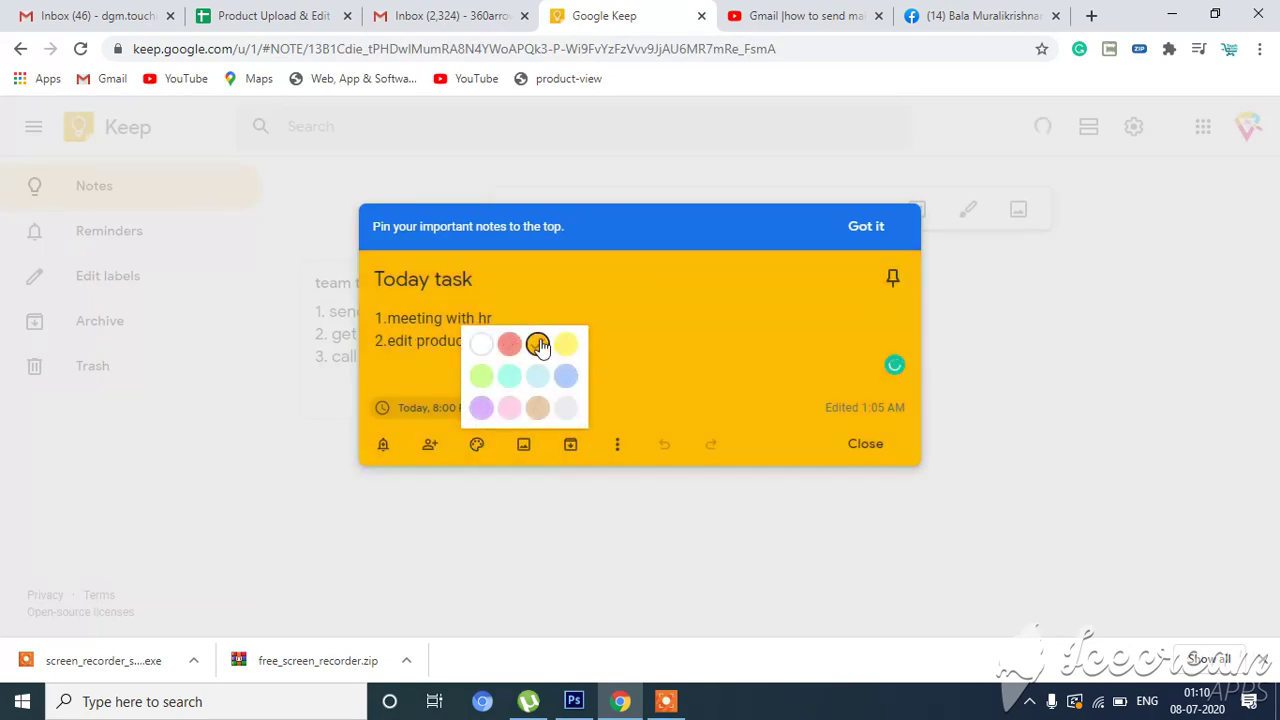
click(326, 403)
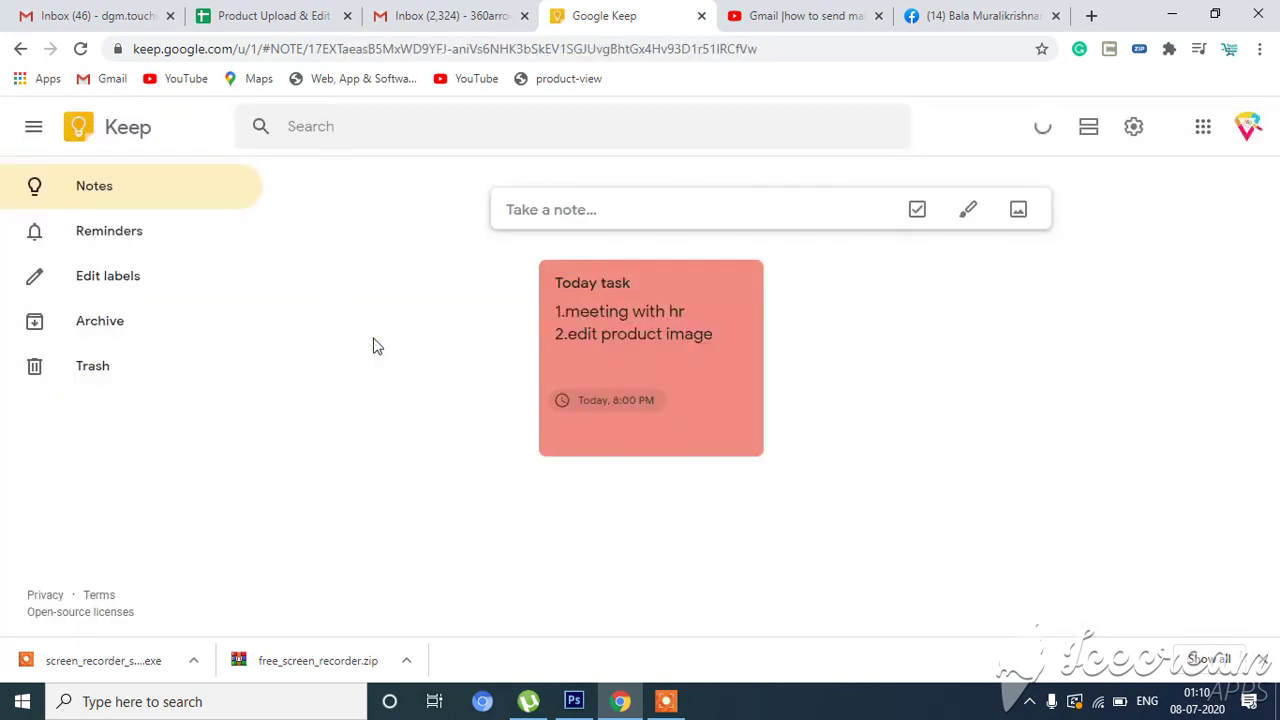
Open the "team task" note and change its background colour to red.
click(371, 343)
mouse_move(478, 440)
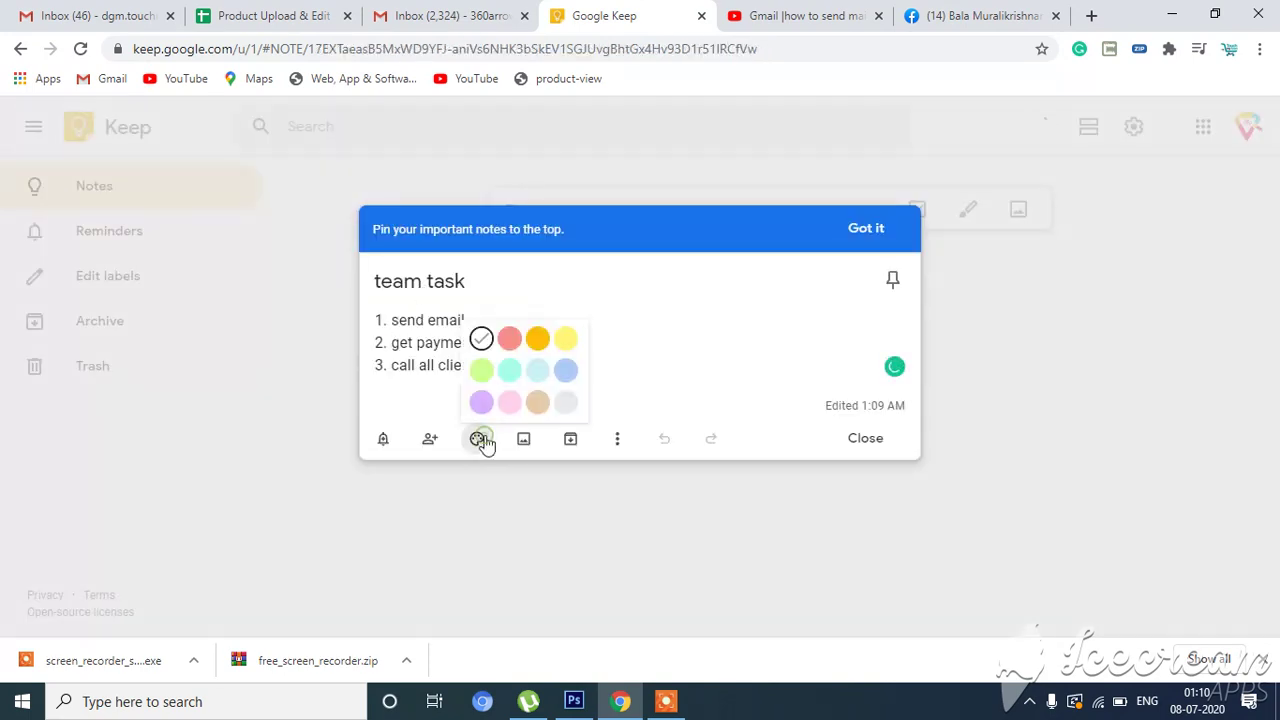
click(510, 340)
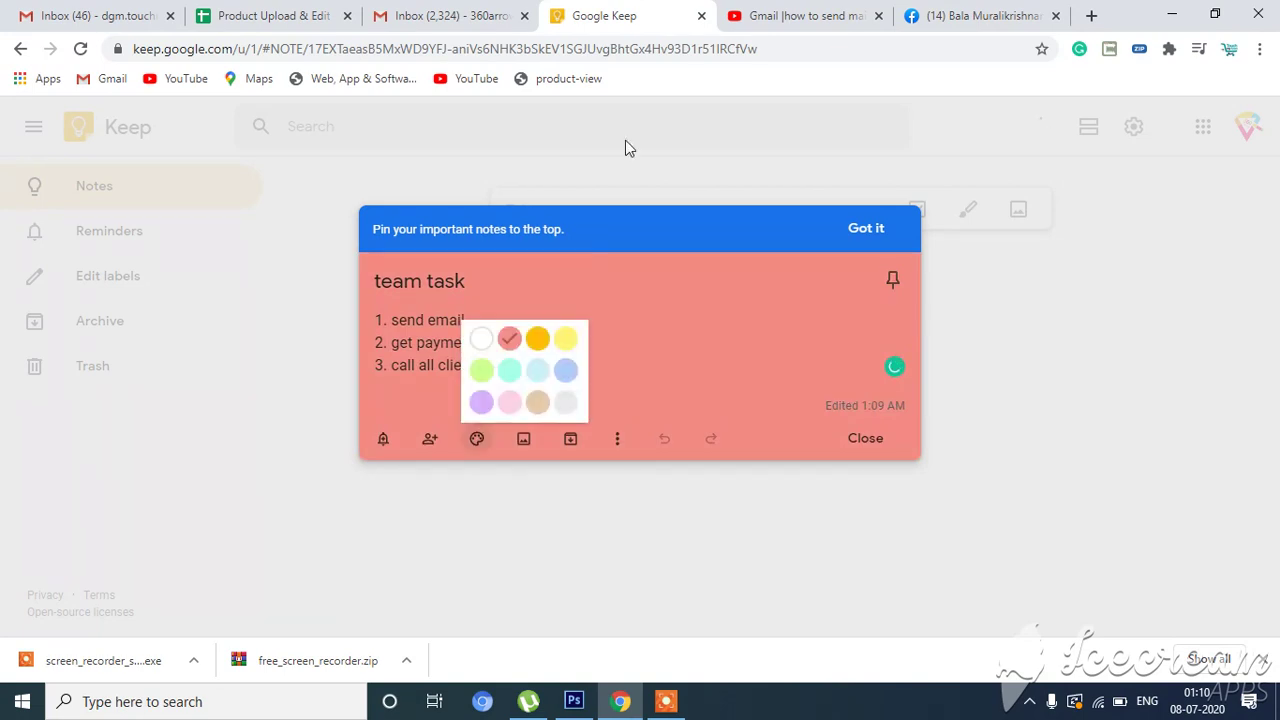
Try to add a place-based reminder to the team task note, dismissing the location access request and returning to the reminder options.
click(387, 447)
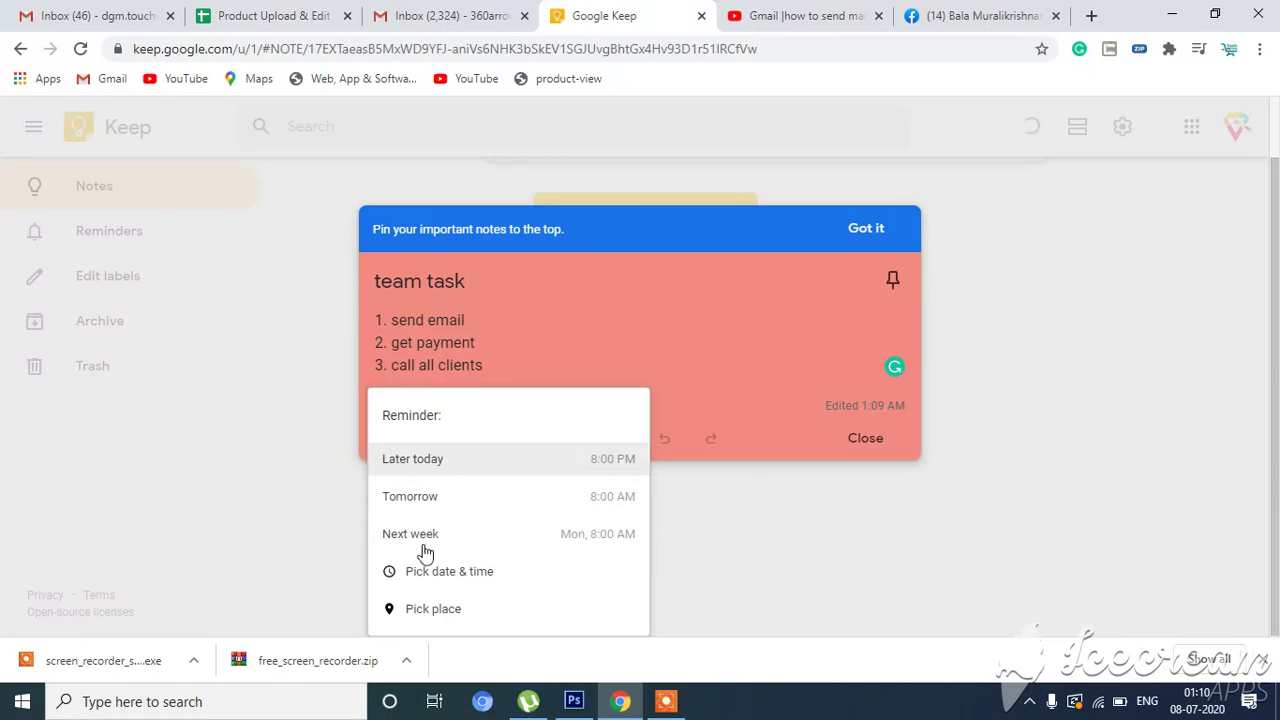
click(421, 610)
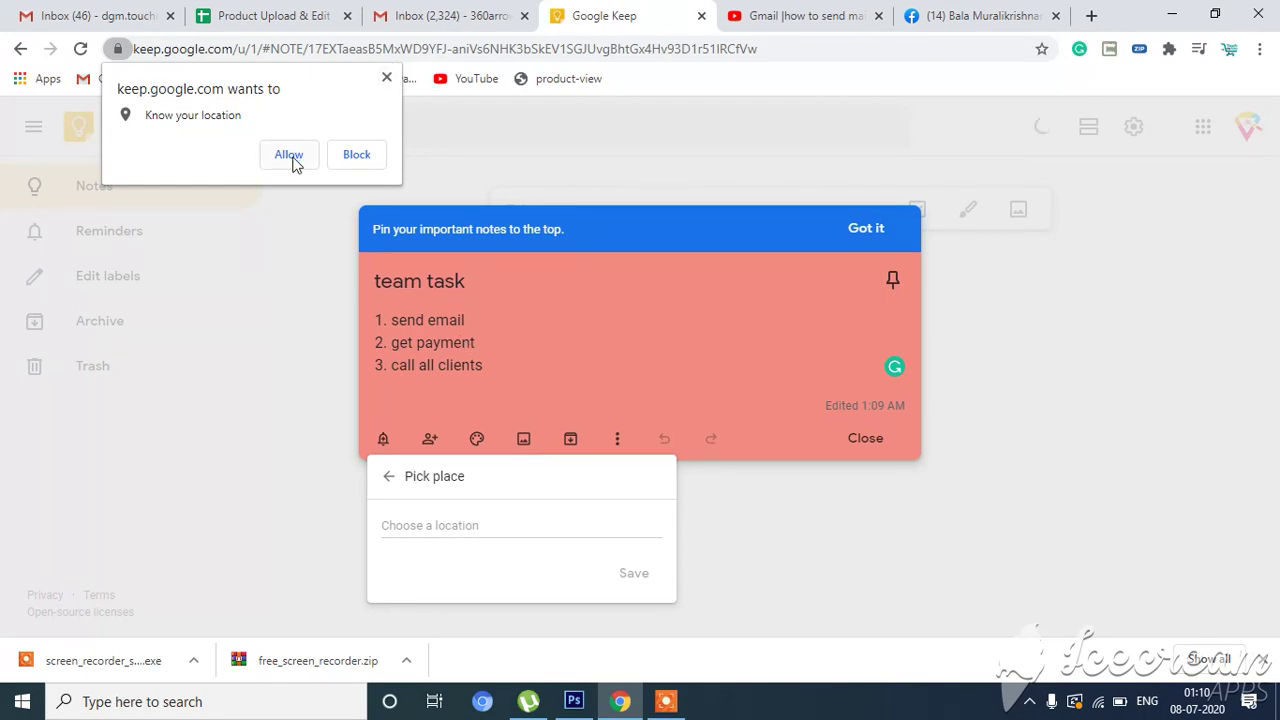
click(385, 80)
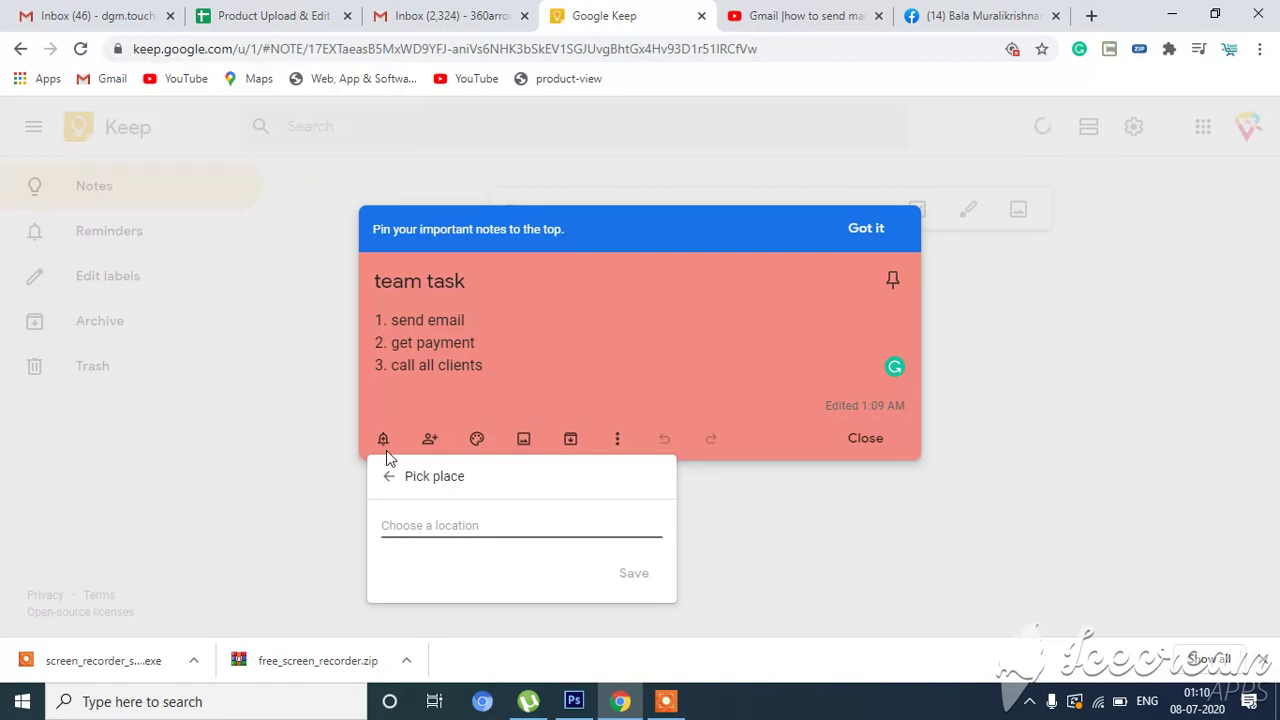
click(391, 476)
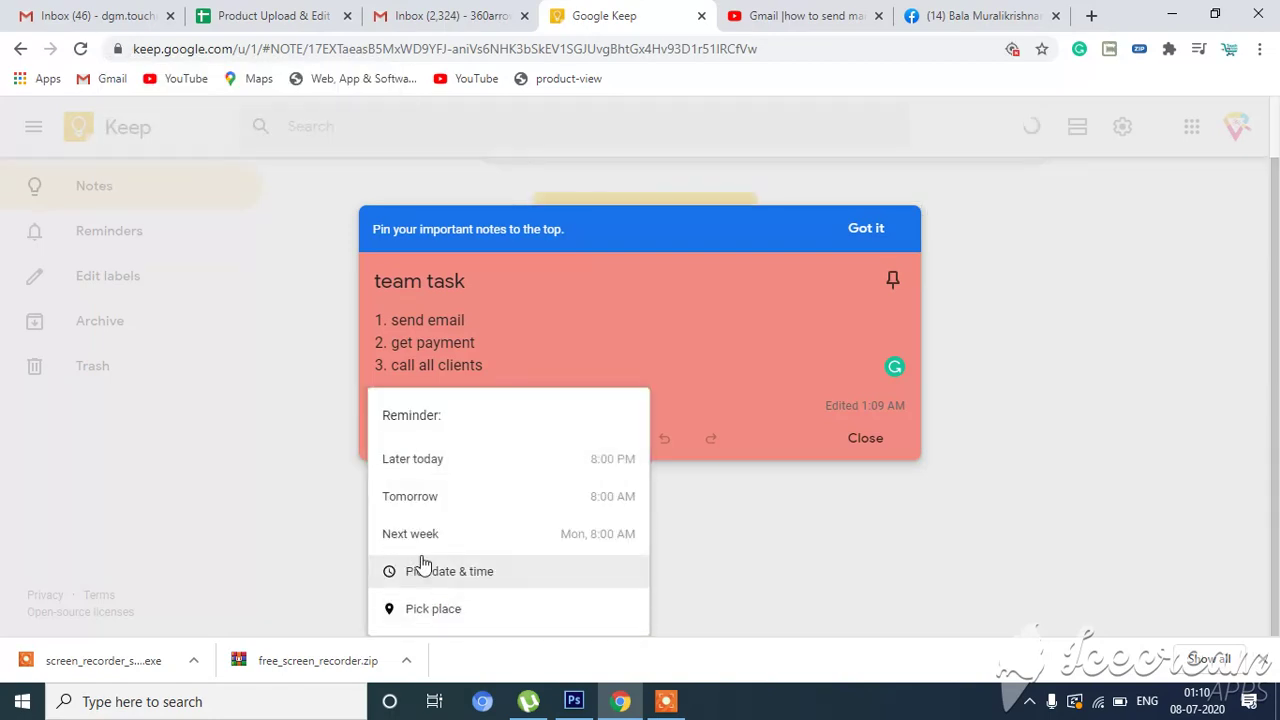
Try a date-and-time reminder with a custom time on the team task note, view the repeat options and leave without saving.
click(416, 574)
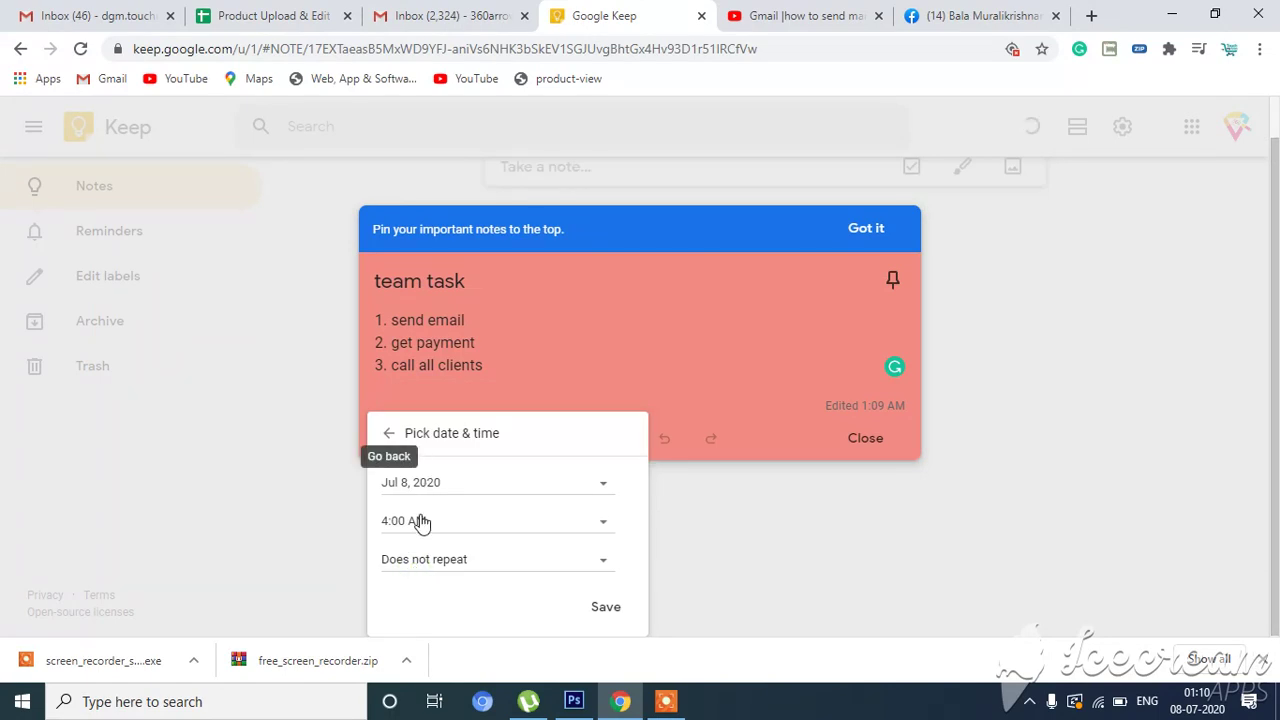
click(416, 521)
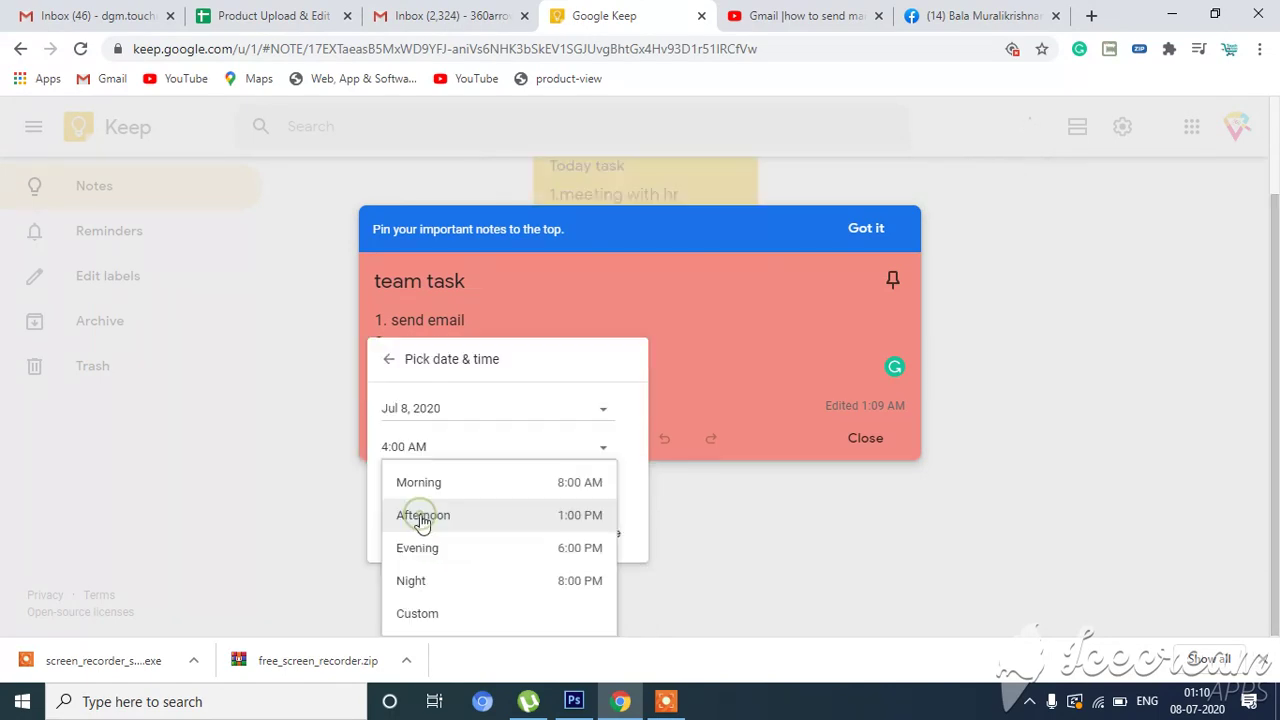
click(437, 432)
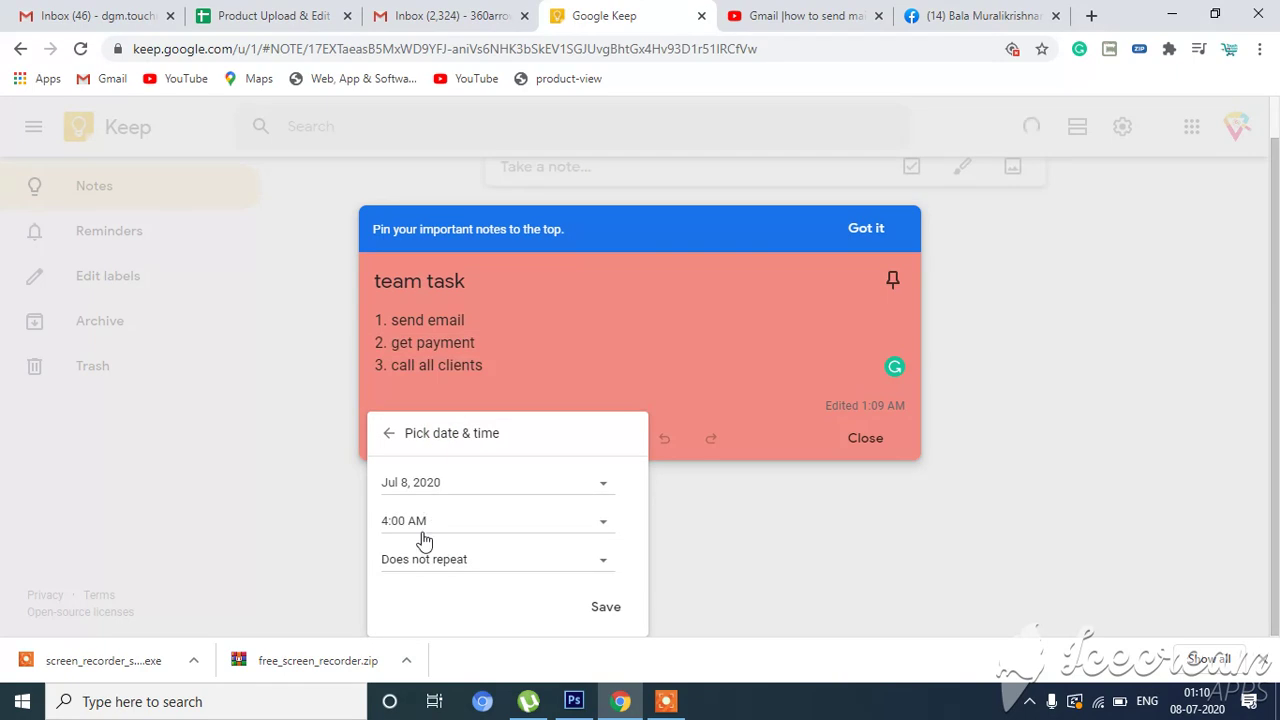
click(421, 516)
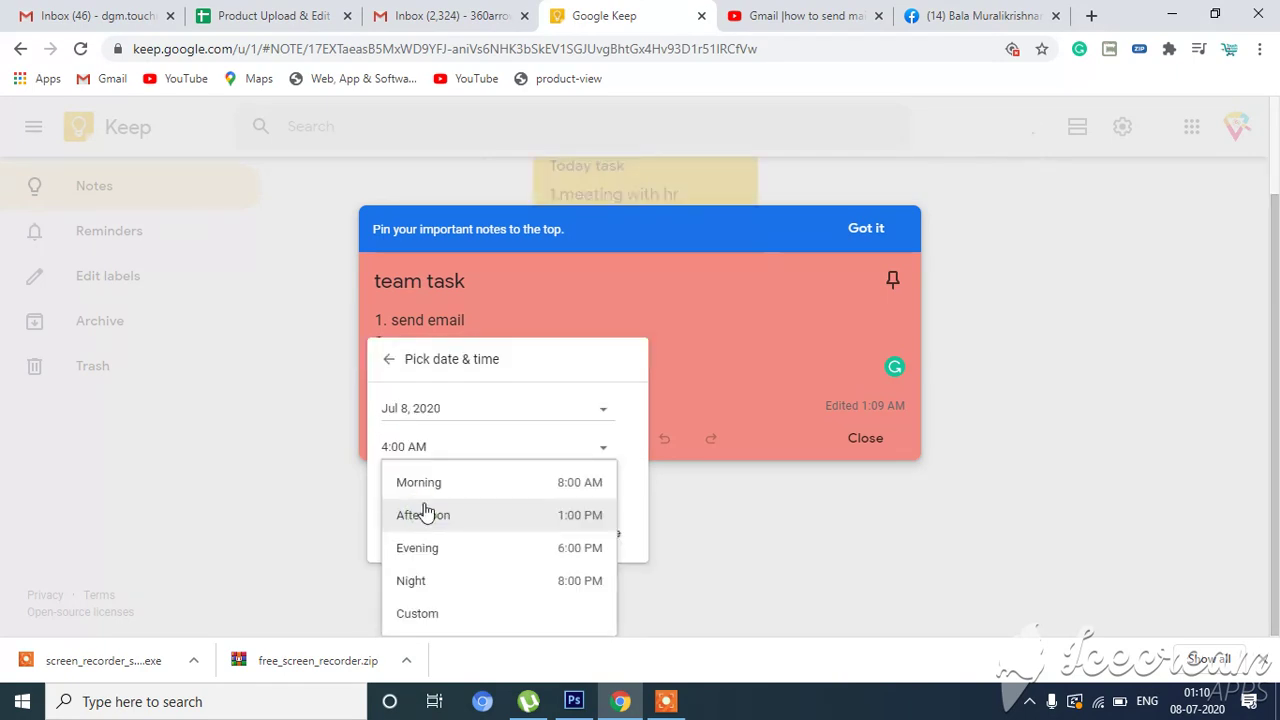
click(417, 614)
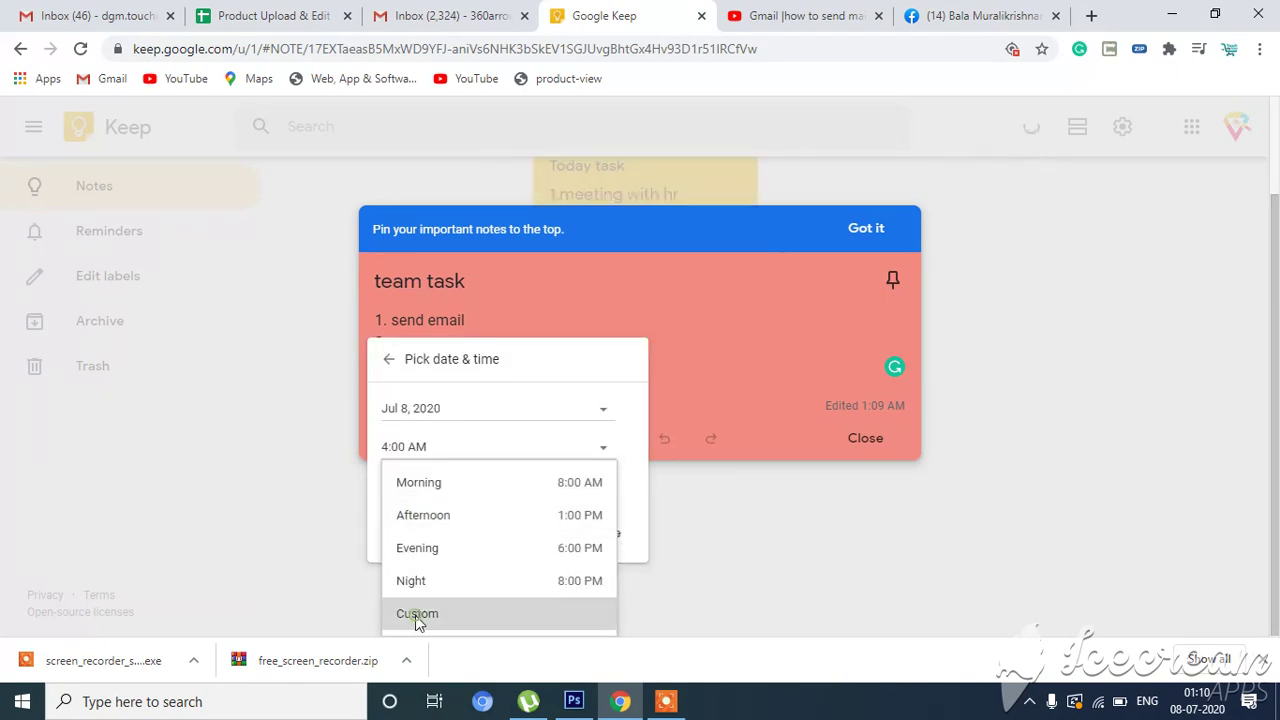
text(2)
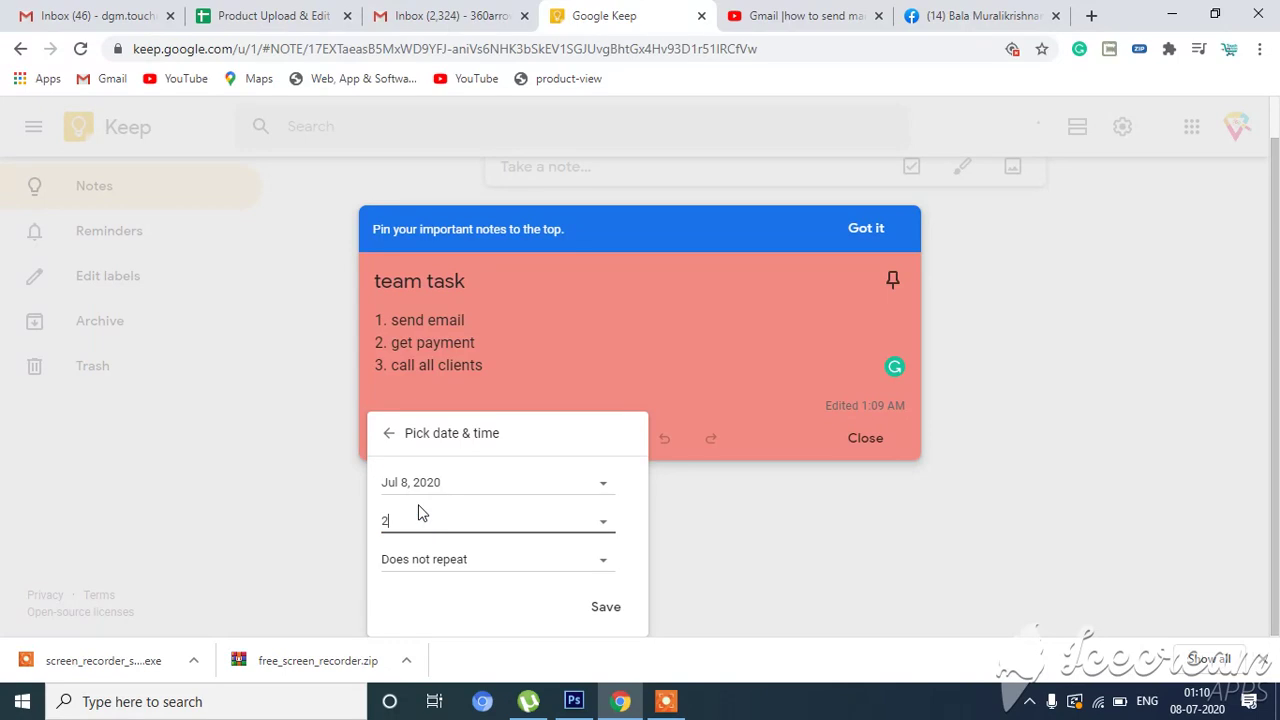
click(424, 566)
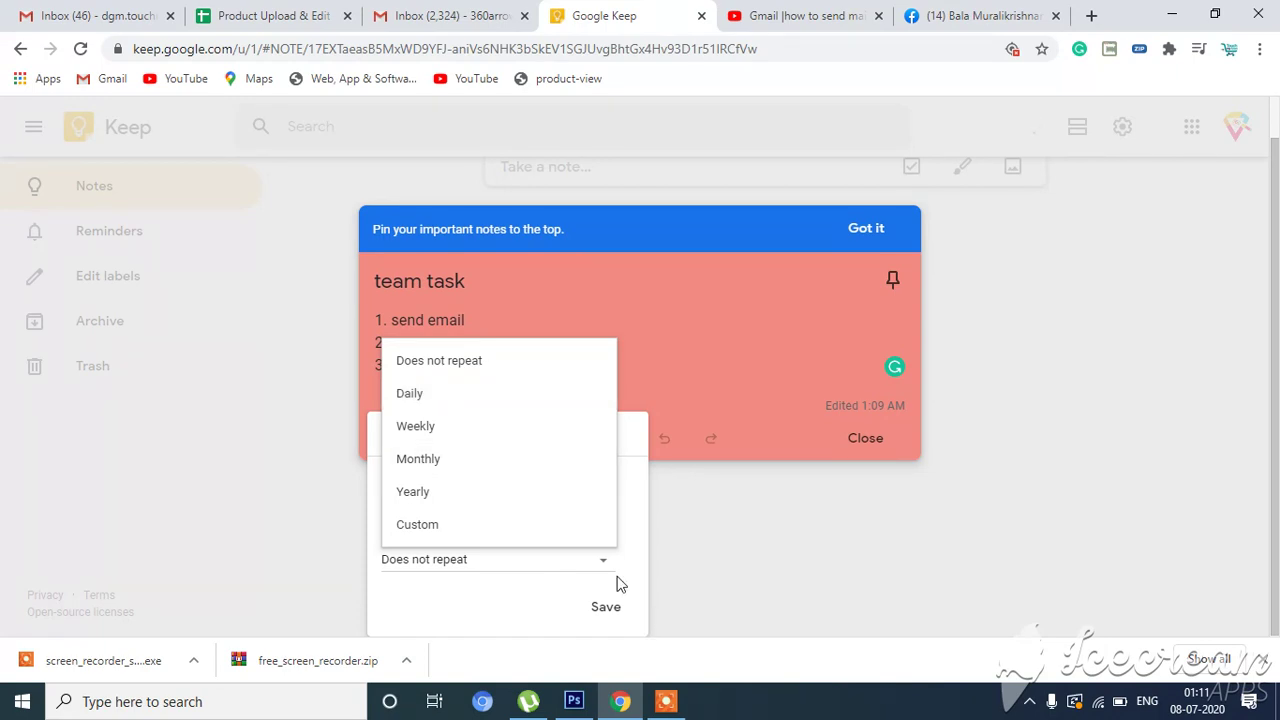
click(686, 609)
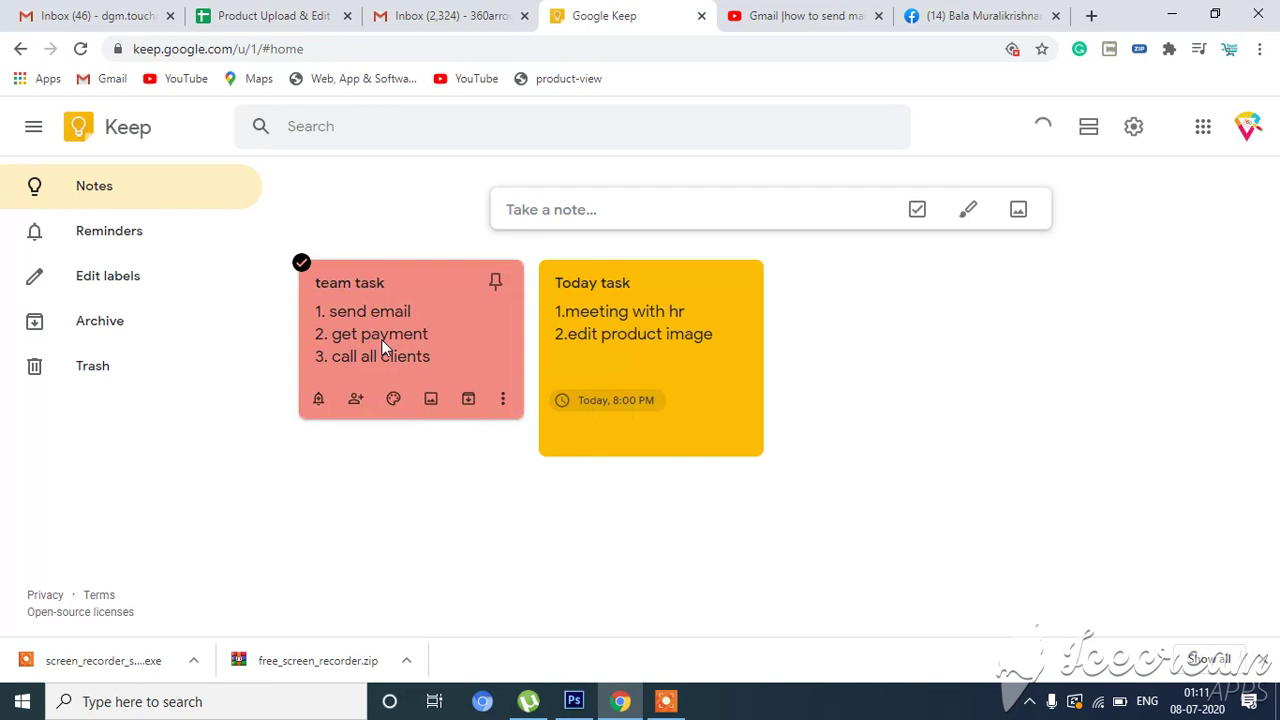
Share the "team task" note with a collaborator by entering the suggested contact's email address, and save the sharing change.
click(381, 339)
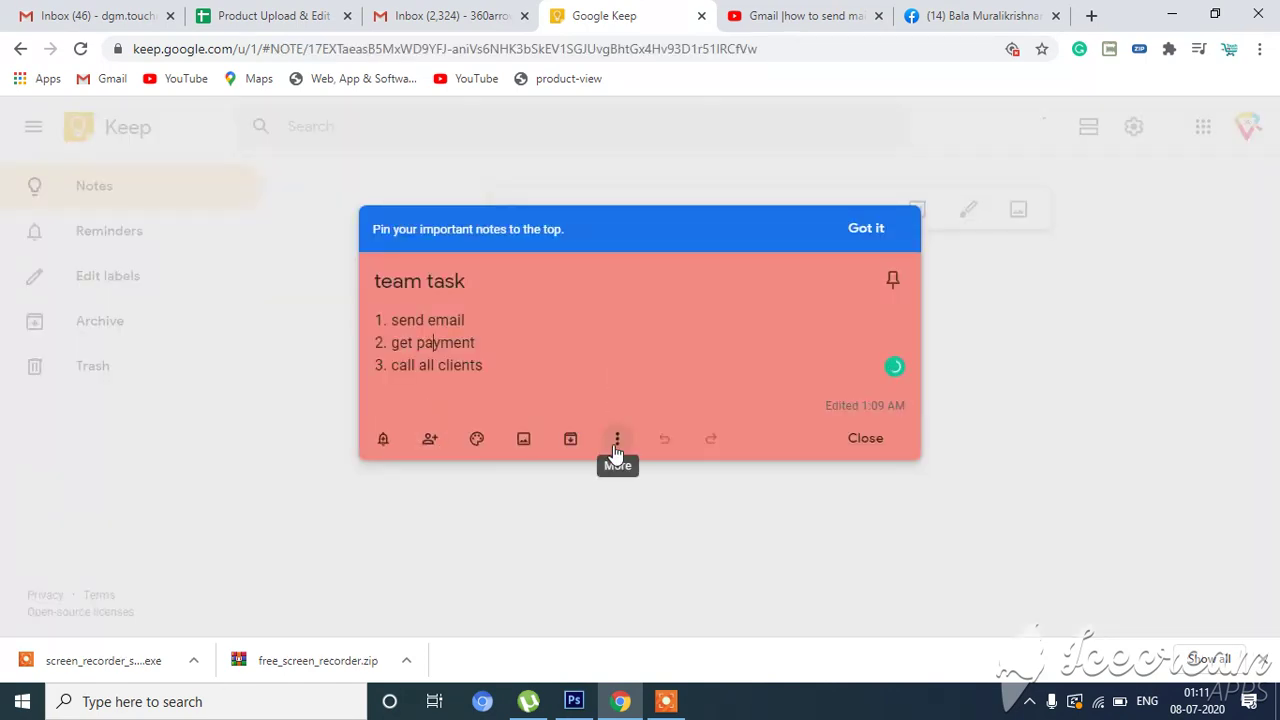
click(432, 444)
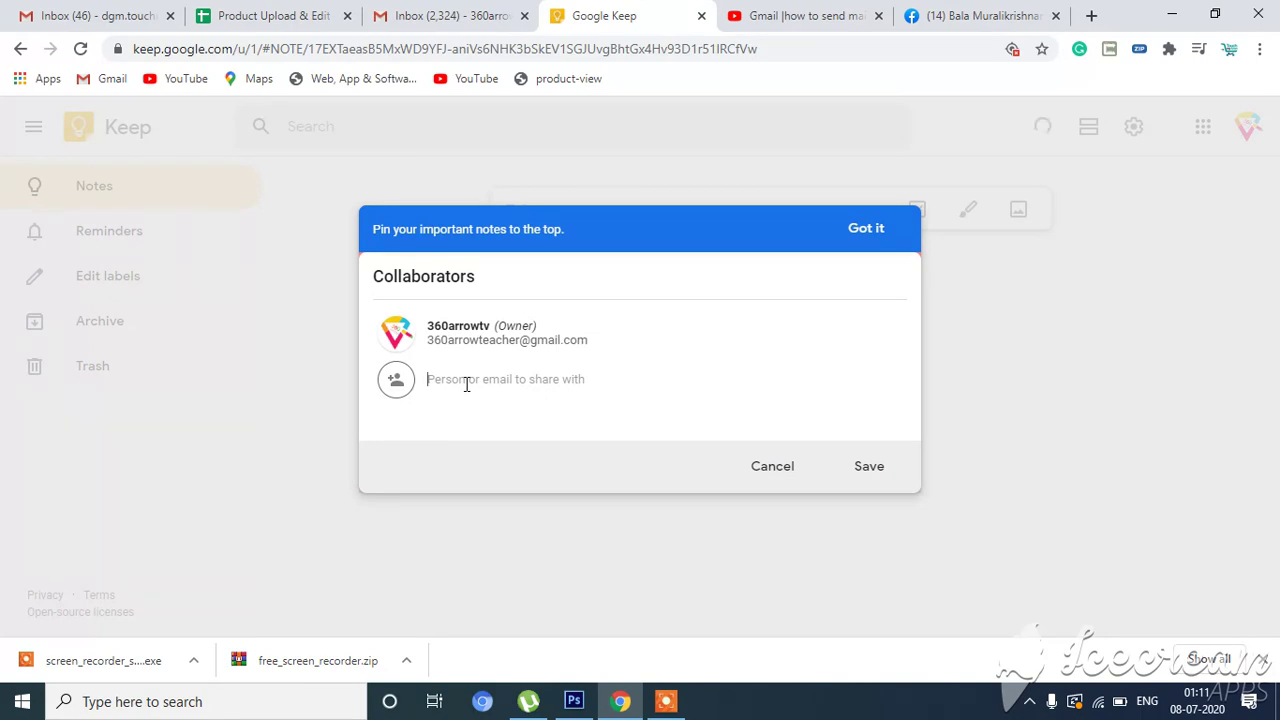
text(s)
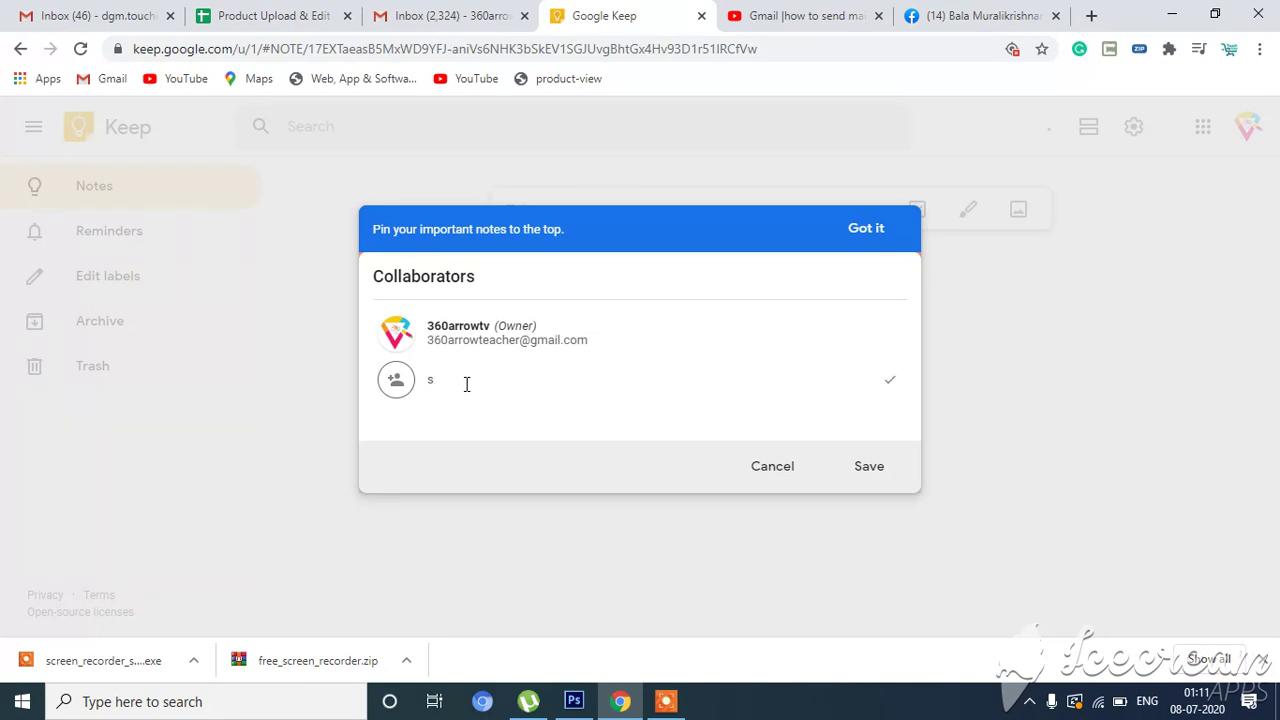
text(o)
click(482, 437)
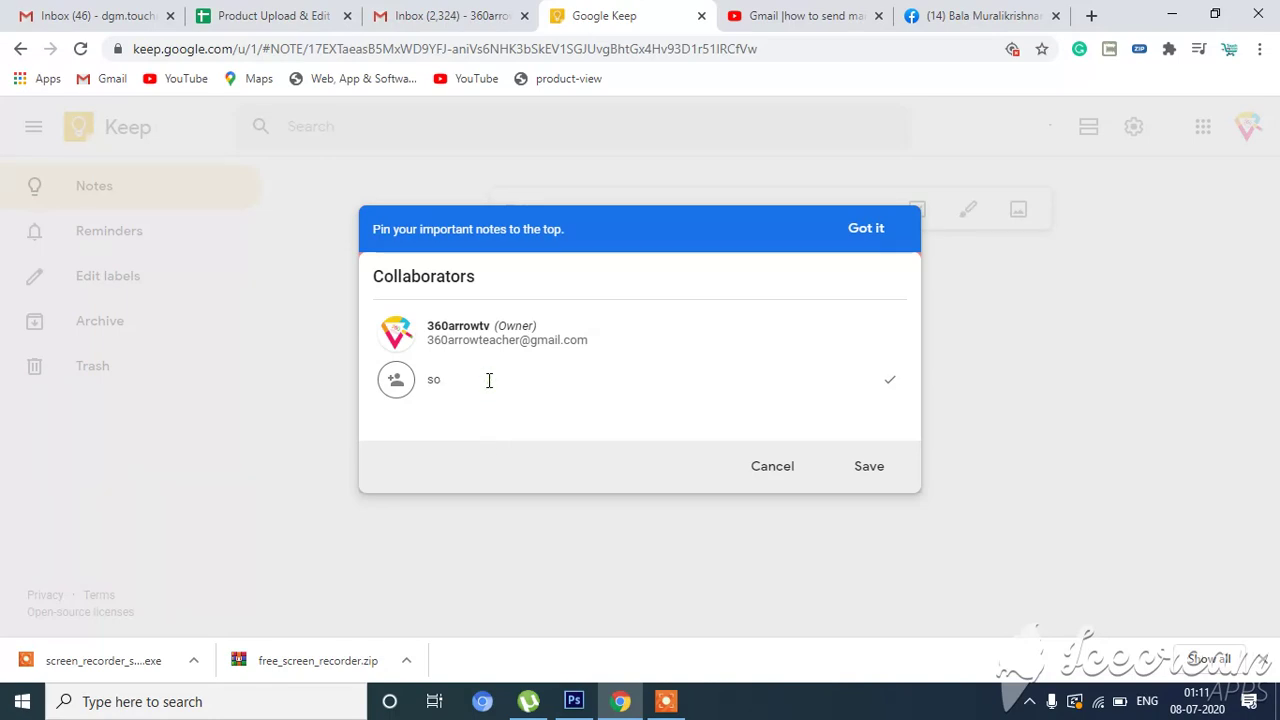
key(BackSpace)
text(f)
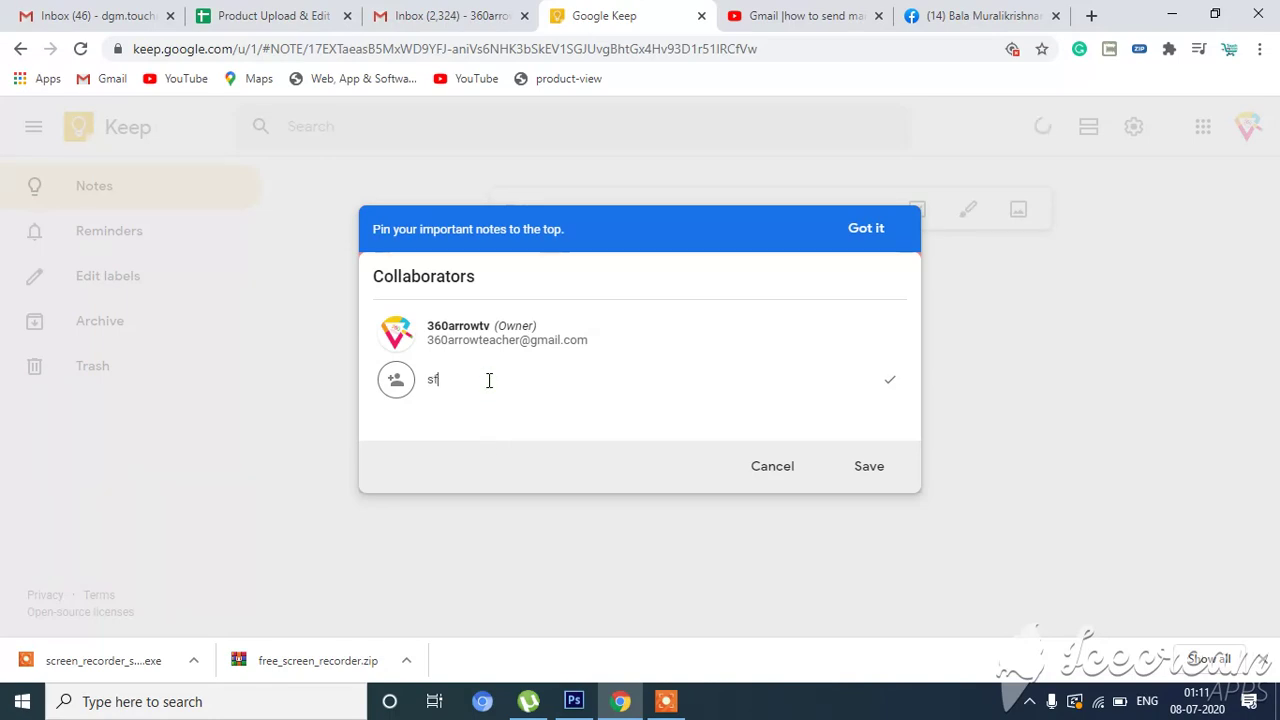
key(BackSpace)
text(o)
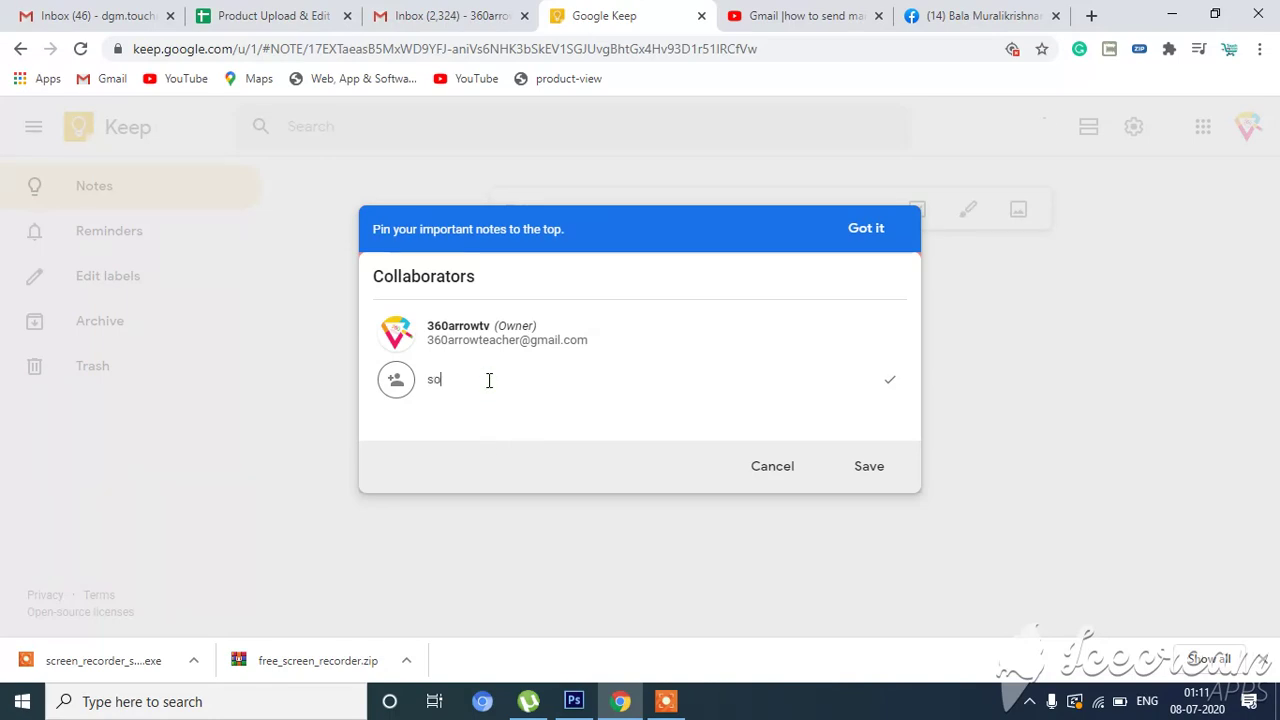
text(f)
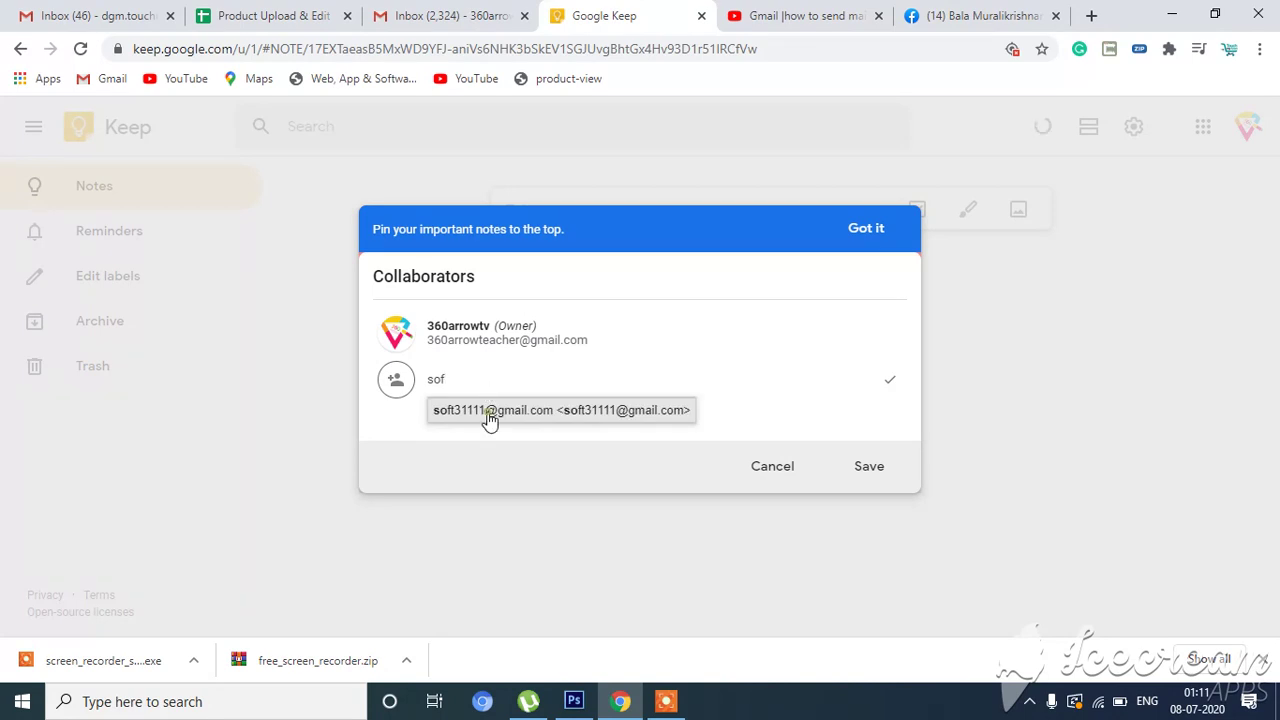
click(490, 418)
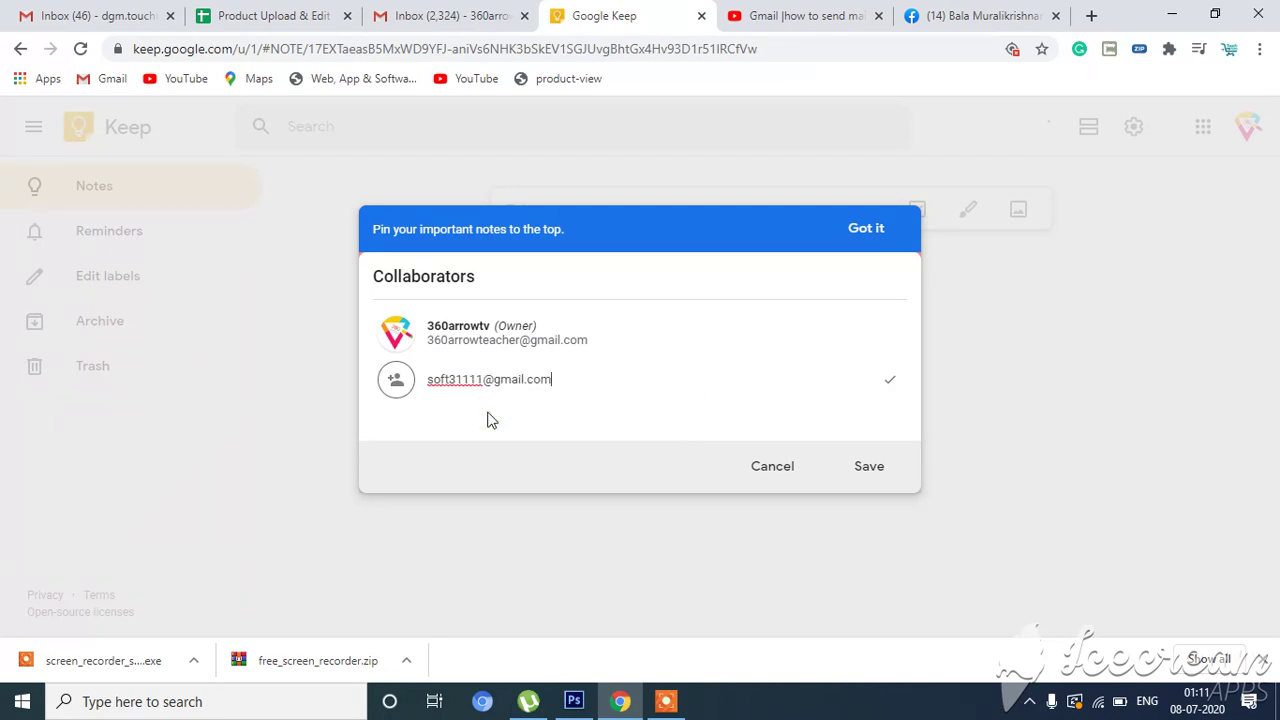
click(869, 470)
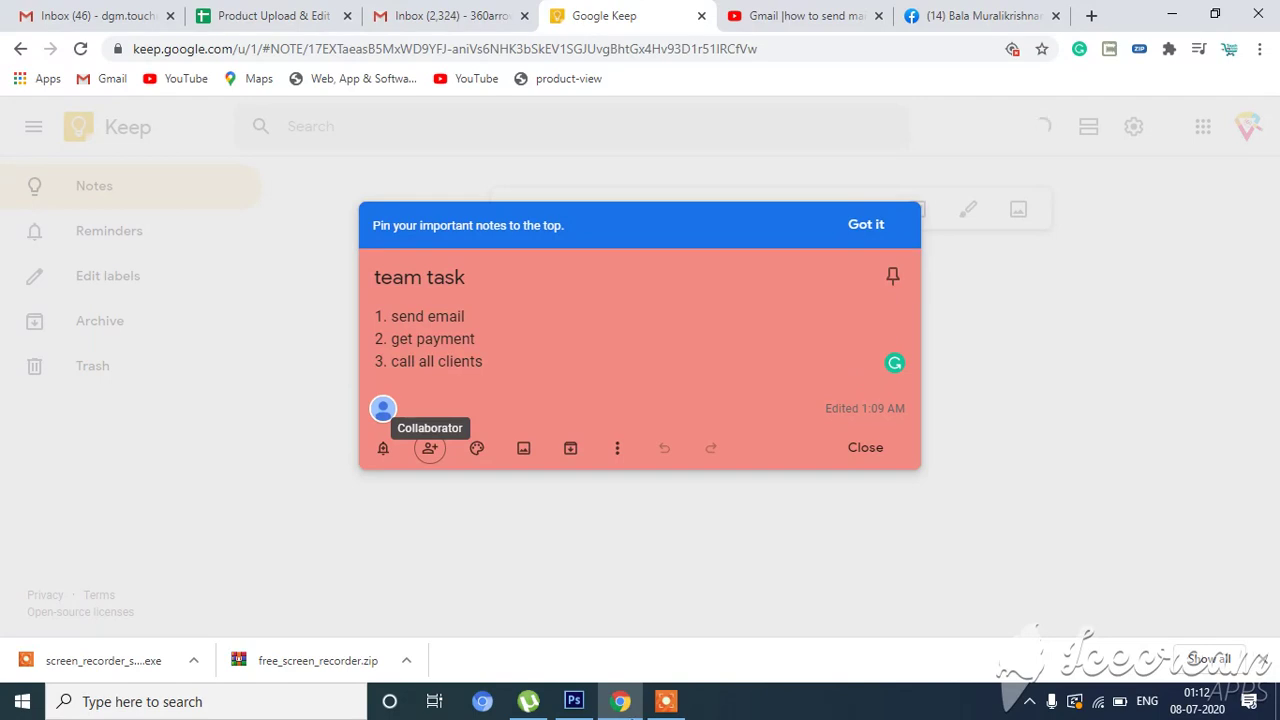
click(667, 703)
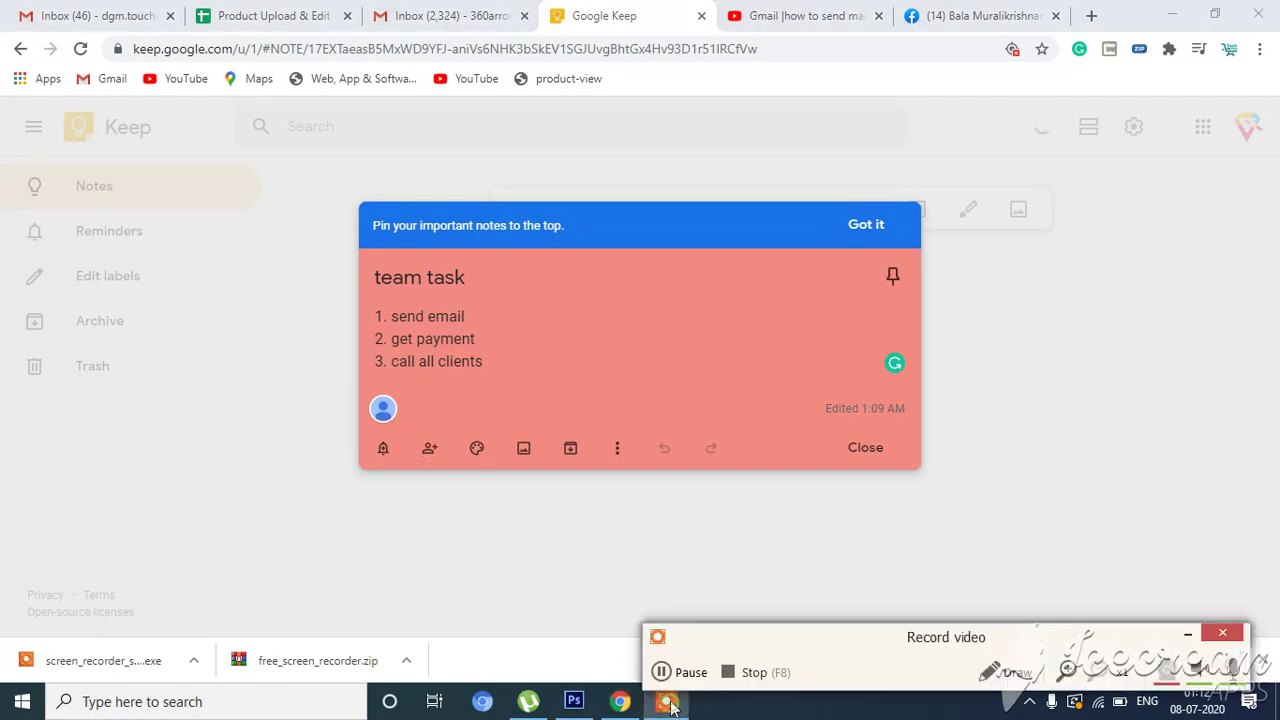